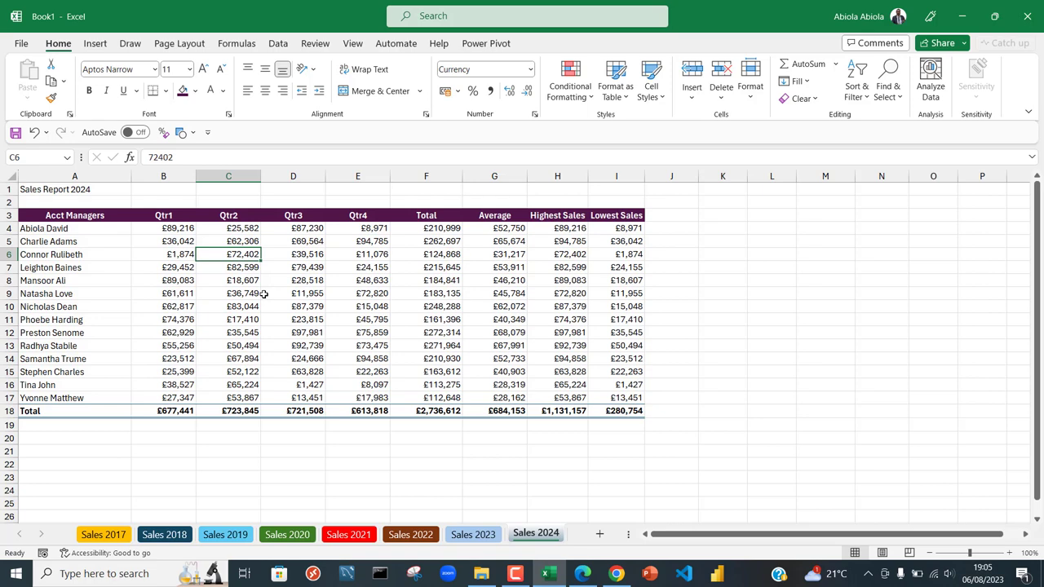
Try selecting the title row A1:I1 after switching between the Sales 2017 and Sales 2024 sheets, then clear it
{"action": "left_click", "coordinate": [104, 536]}
{"action": "left_click", "coordinate": [536, 538]}
{"action": "left_click_drag", "start_coordinate": [53, 189], "coordinate": [621, 190]}
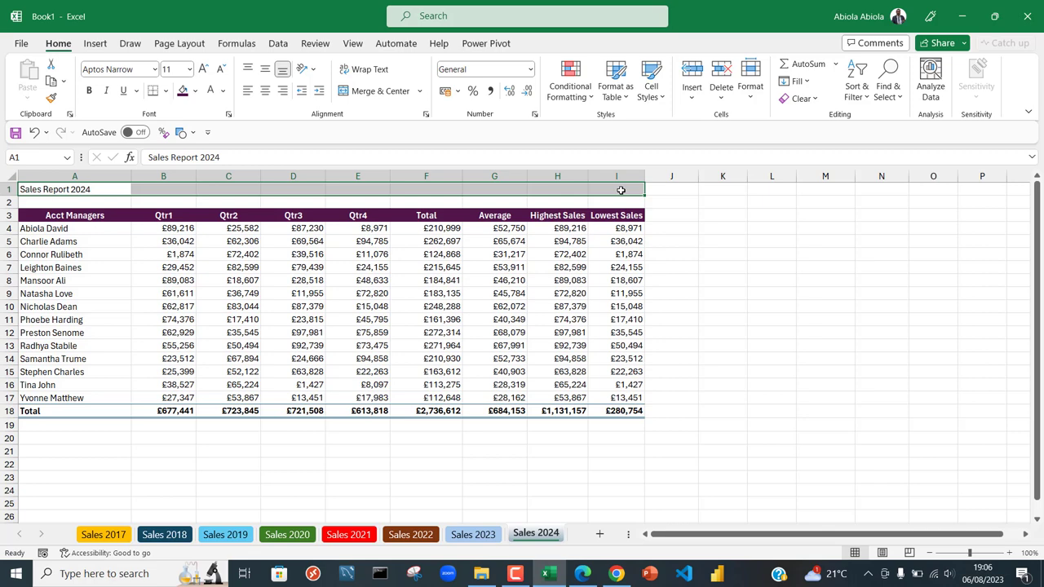
{"action": "left_click", "coordinate": [507, 254]}
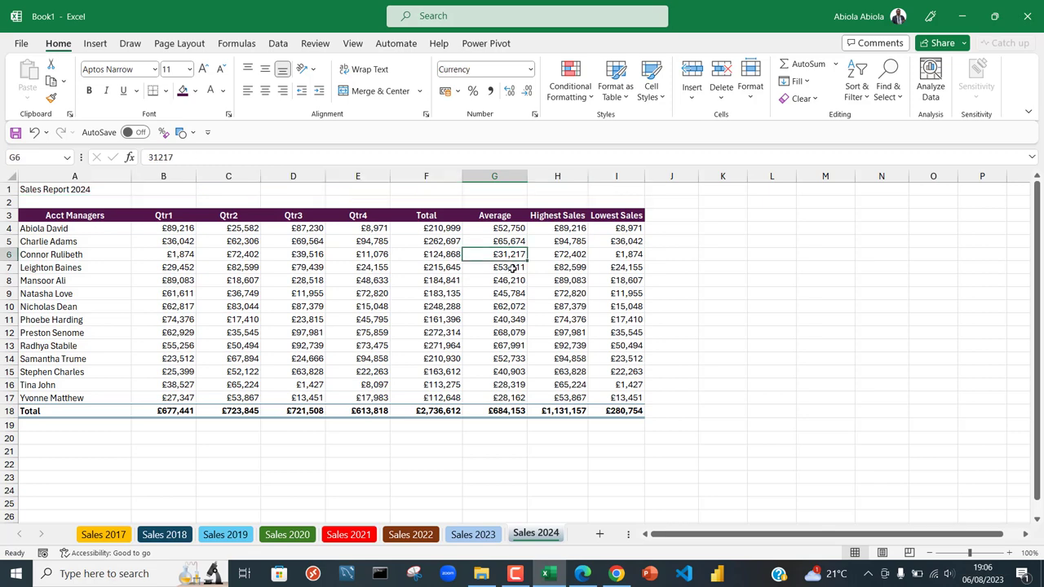
Group the sheets Sales 2017 through Sales 2024 and select title cells A1:I1
{"action": "left_click", "coordinate": [104, 534]}
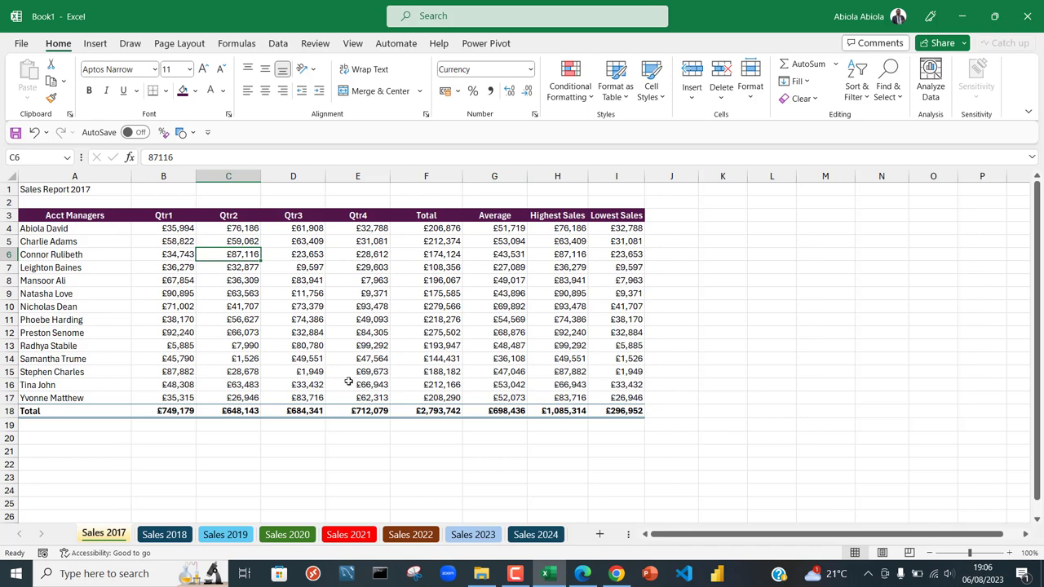
{"action": "left_click", "coordinate": [553, 536], "text": "shift"}
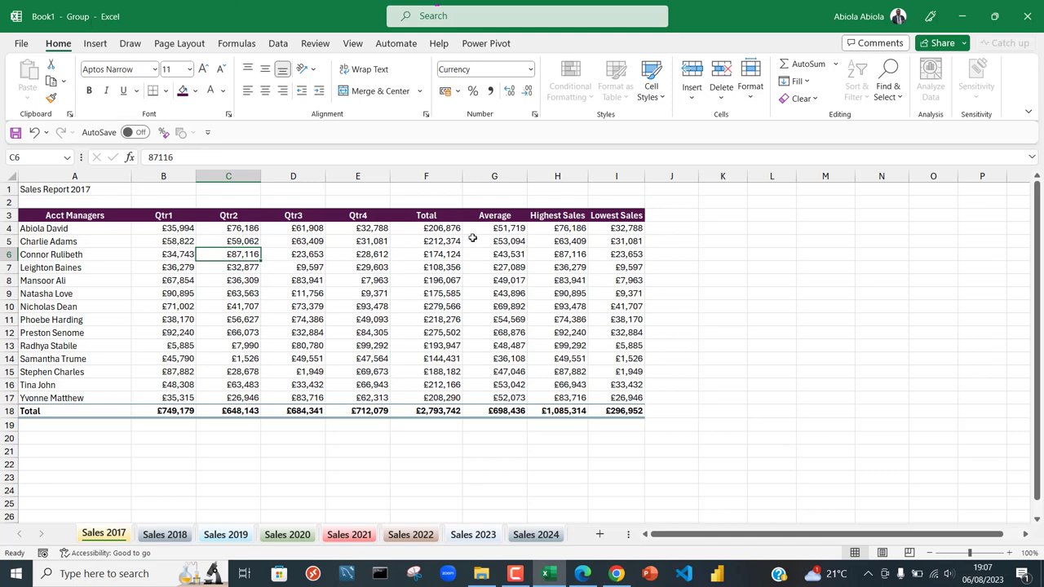
{"action": "left_click_drag", "start_coordinate": [69, 188], "coordinate": [601, 189]}
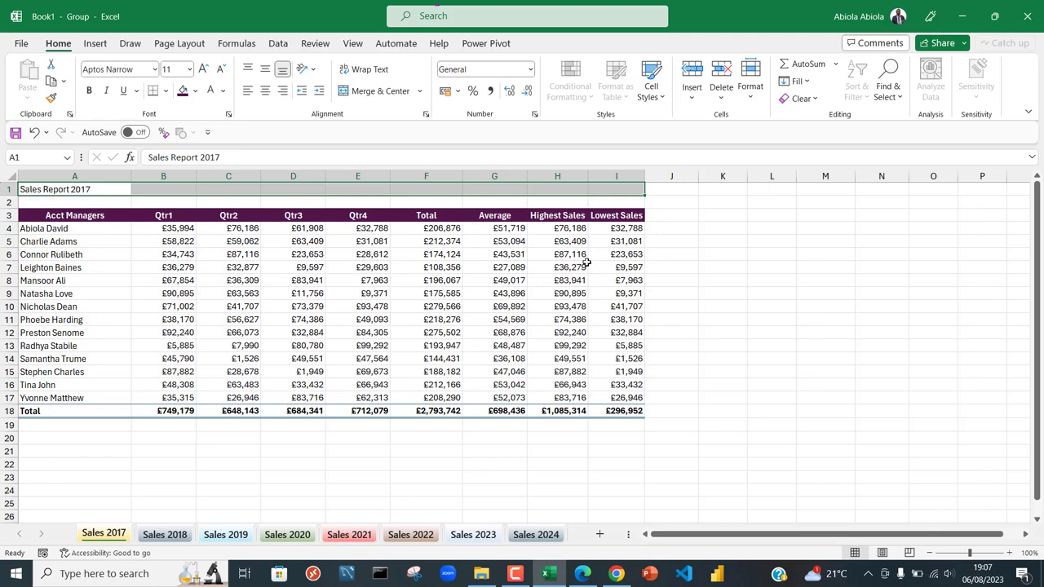
In Format Cells, set the A1:I1 horizontal alignment to Center Across Selection
{"action": "key", "text": "ctrl+1"}
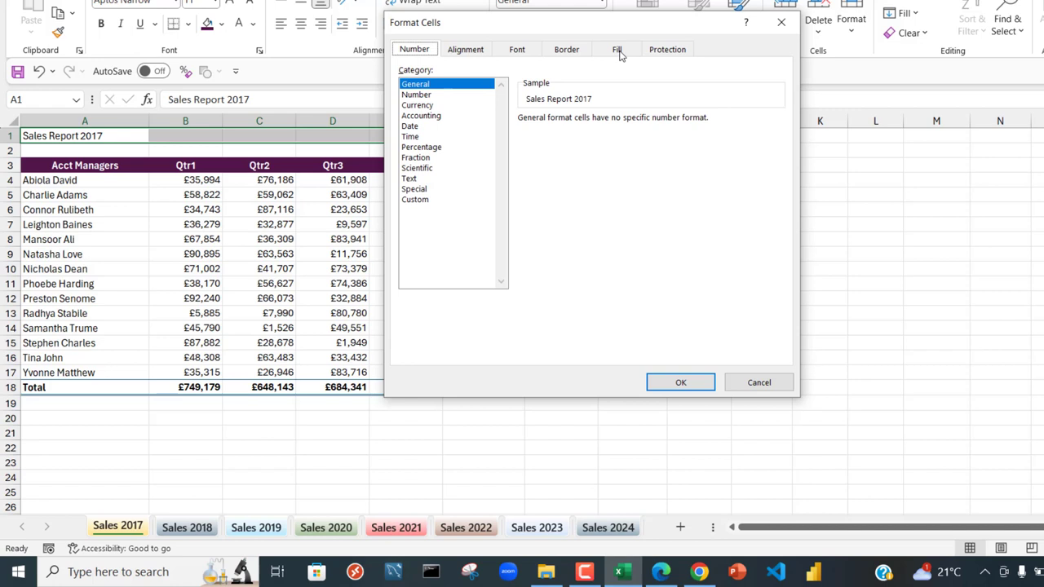
{"action": "left_click", "coordinate": [463, 50]}
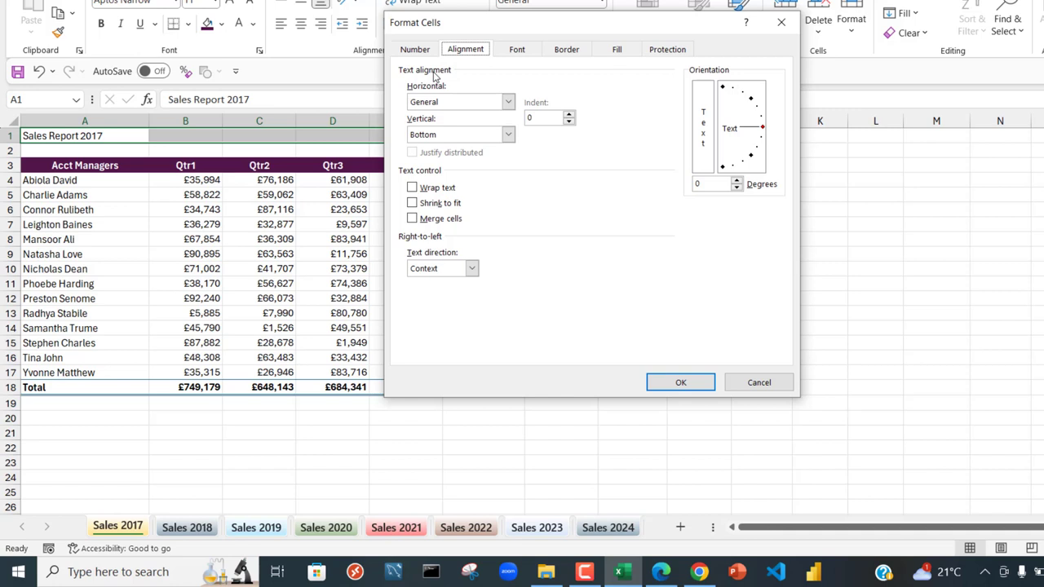
{"action": "left_click", "coordinate": [507, 102]}
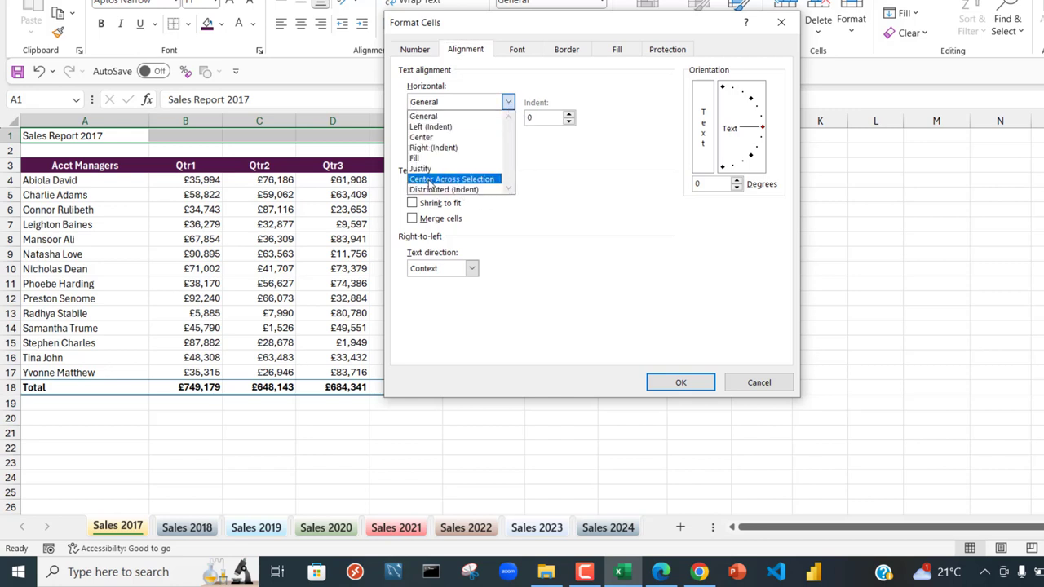
{"action": "left_click", "coordinate": [430, 180]}
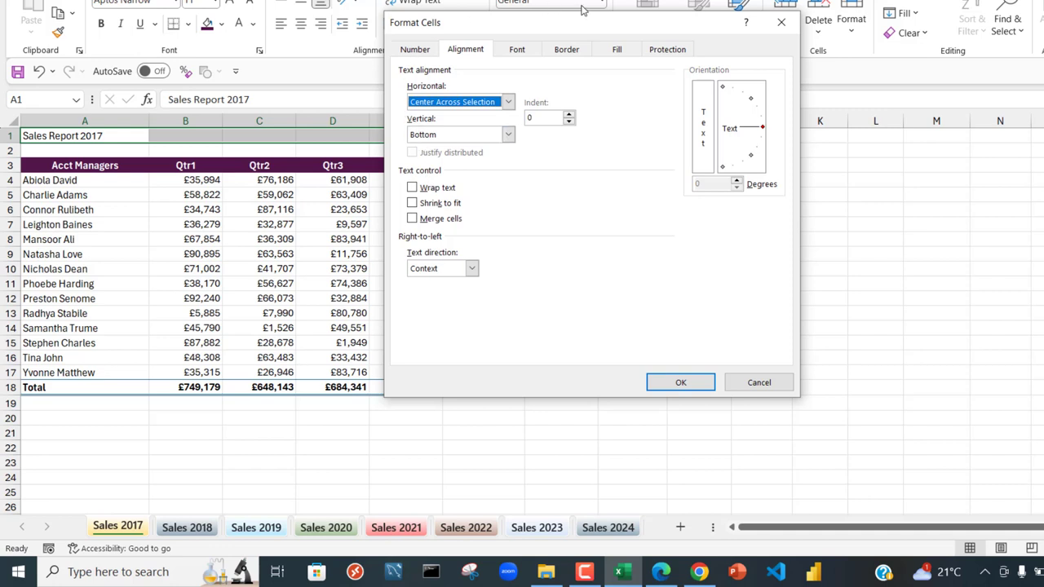
Give A1:I1 a thick dark purple bottom border and apply the formatting
{"action": "left_click", "coordinate": [567, 48]}
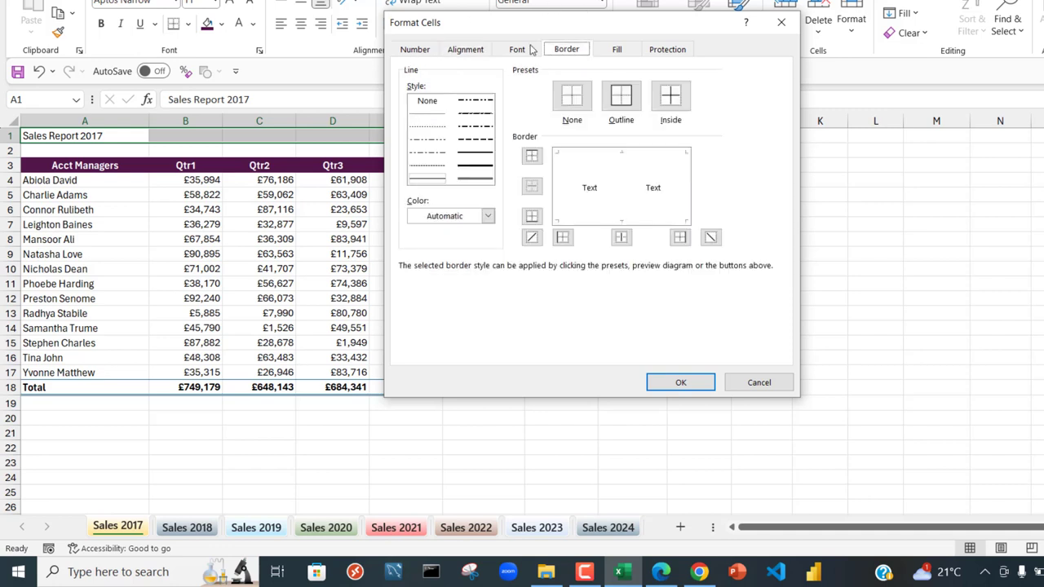
{"action": "left_click", "coordinate": [476, 167]}
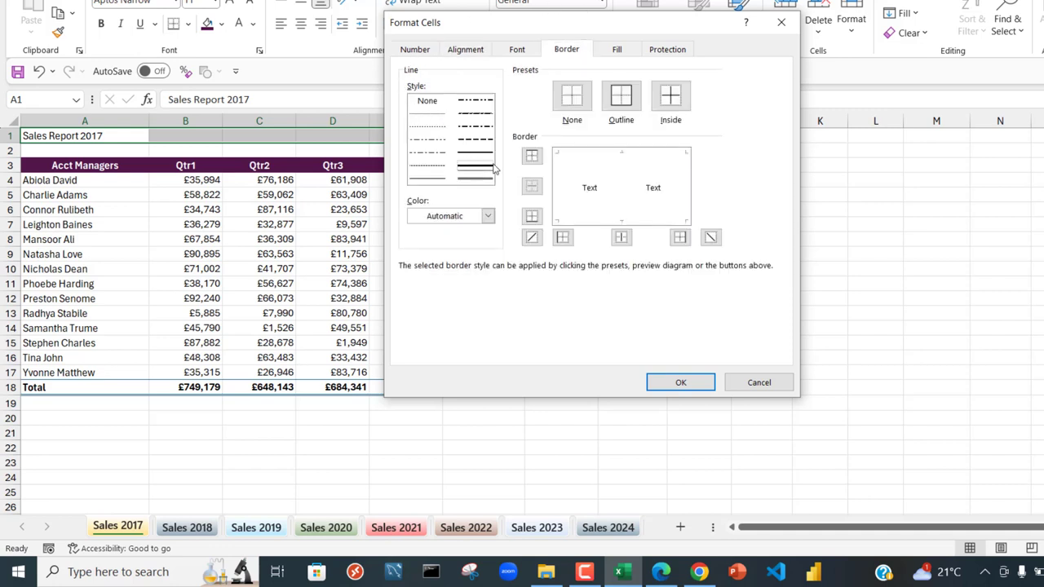
{"action": "left_click", "coordinate": [488, 217]}
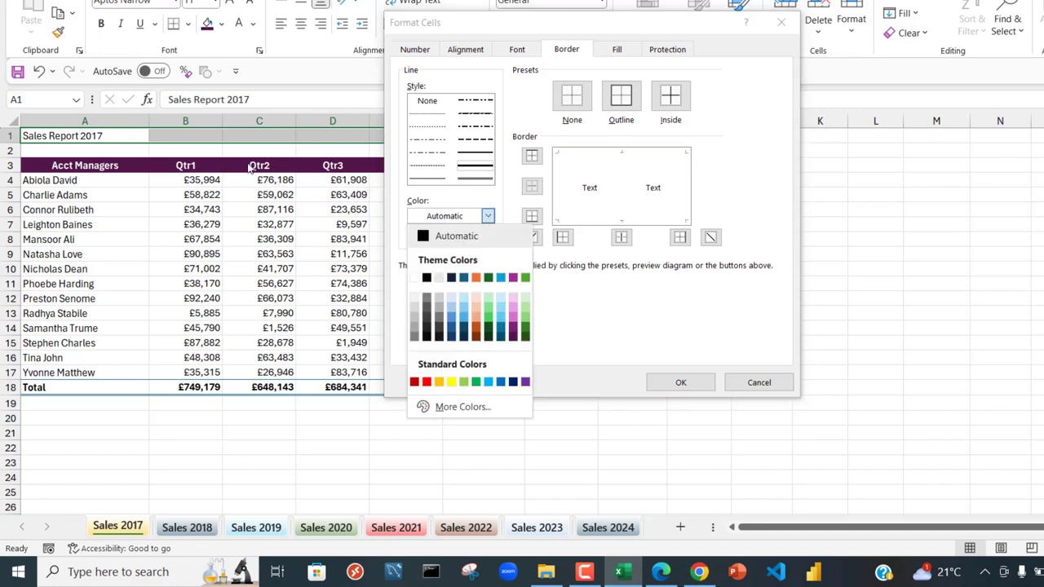
{"action": "left_click", "coordinate": [513, 335]}
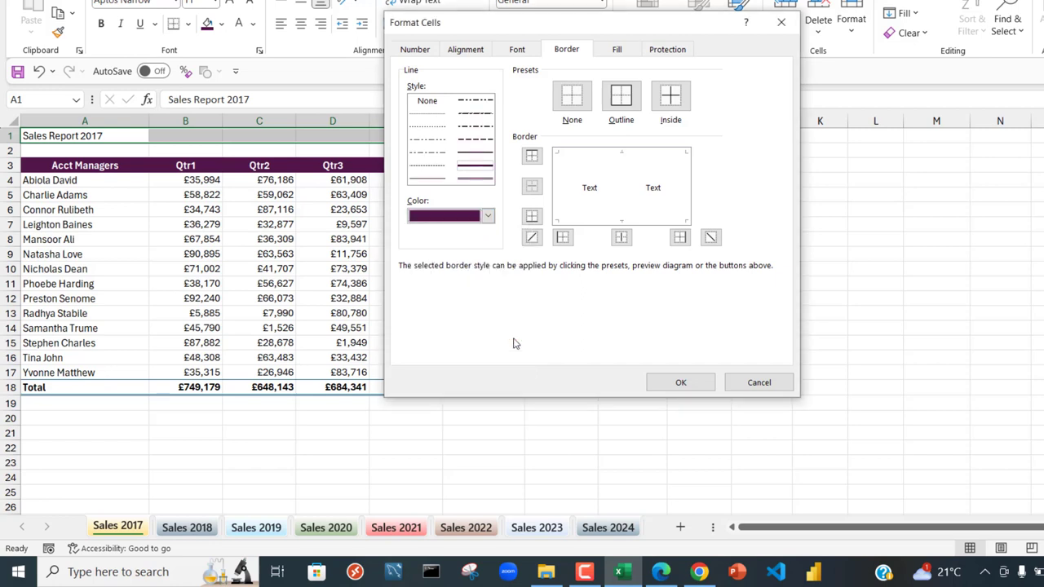
{"action": "left_click", "coordinate": [532, 218]}
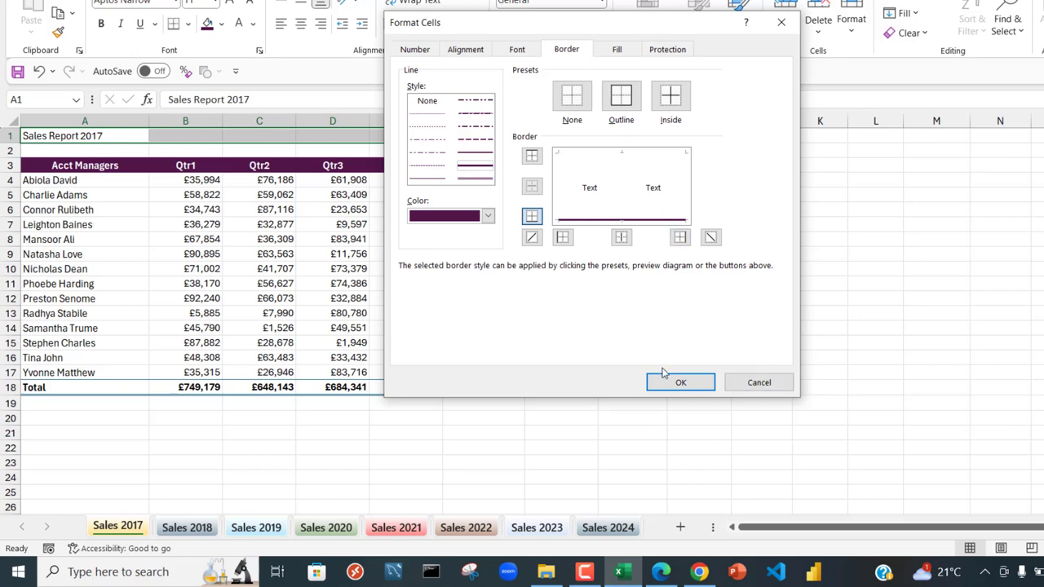
{"action": "left_click", "coordinate": [680, 383]}
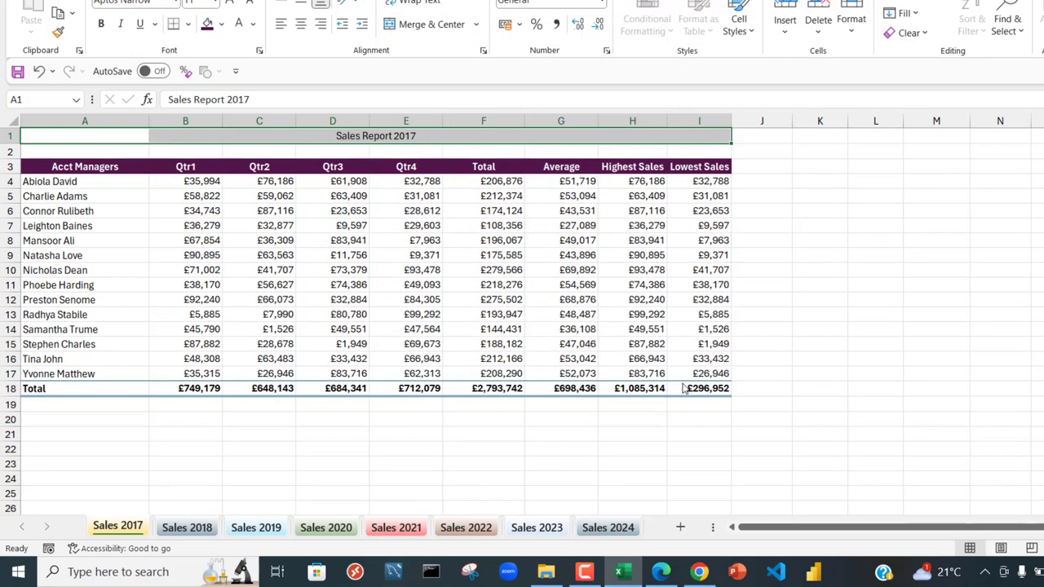
{"action": "left_click", "coordinate": [824, 240]}
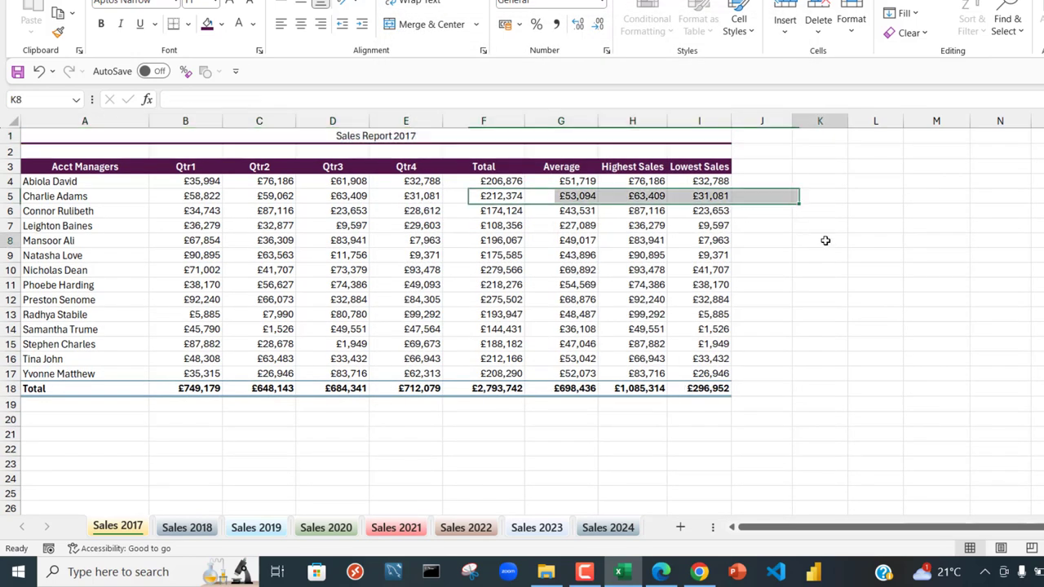
{"action": "left_click", "coordinate": [126, 134]}
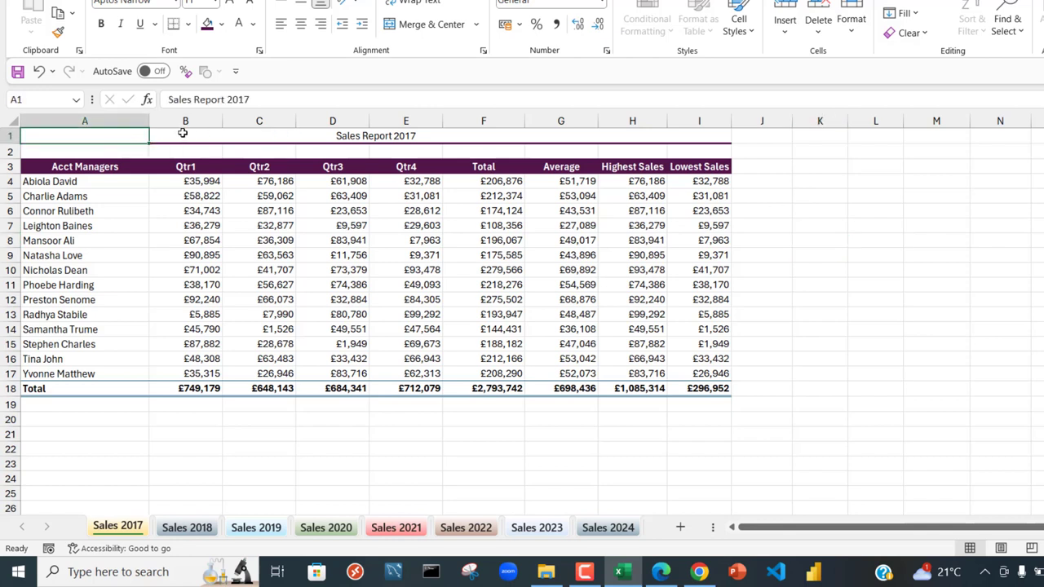
{"action": "left_click", "coordinate": [191, 134]}
{"action": "left_click", "coordinate": [267, 136]}
{"action": "left_click", "coordinate": [346, 137]}
{"action": "left_click", "coordinate": [406, 137]}
{"action": "left_click", "coordinate": [469, 135]}
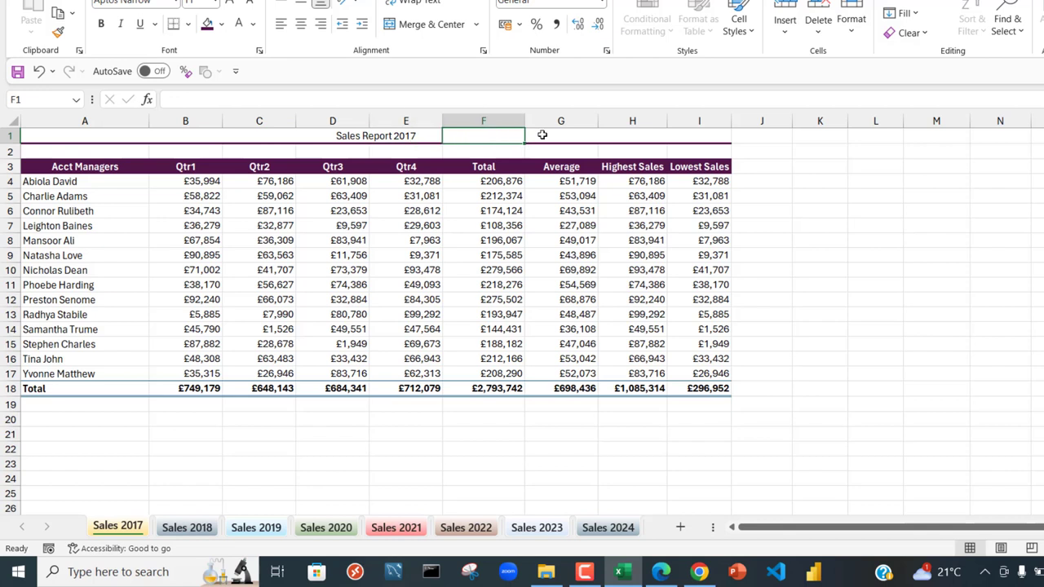
{"action": "left_click", "coordinate": [551, 135]}
{"action": "left_click", "coordinate": [628, 135]}
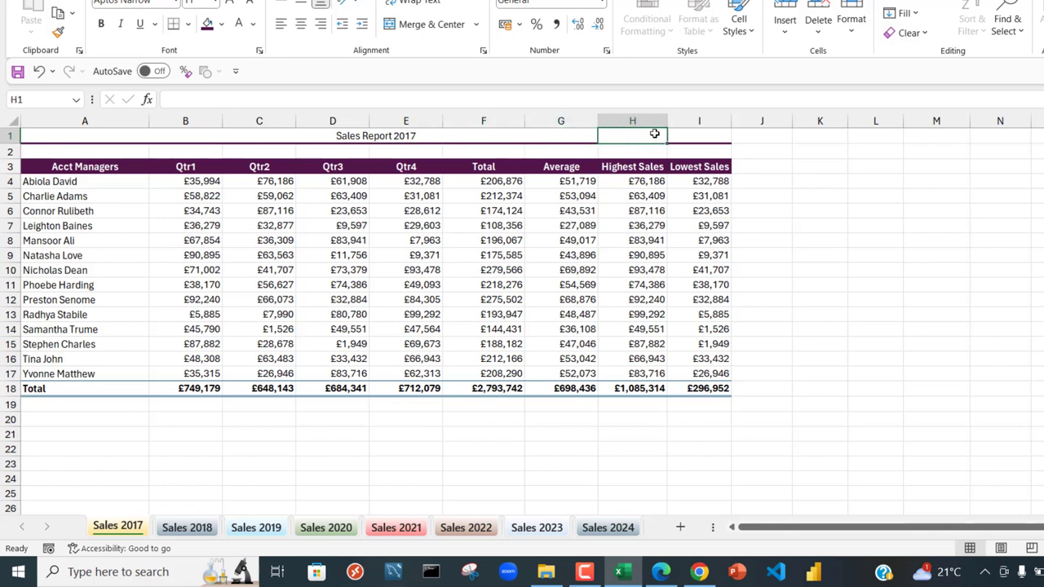
{"action": "left_click", "coordinate": [400, 136]}
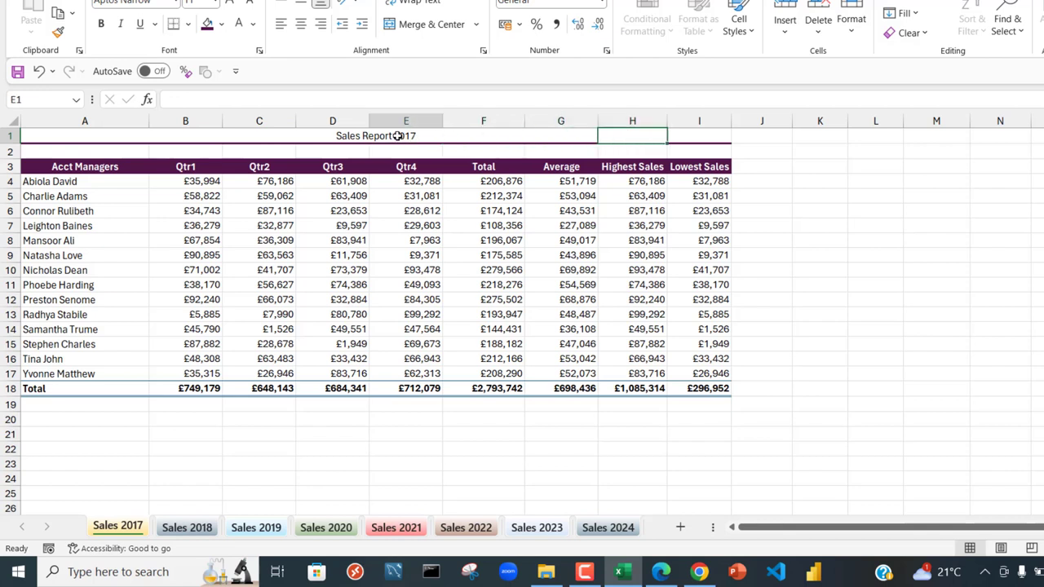
{"action": "left_click", "coordinate": [334, 136]}
{"action": "left_click", "coordinate": [244, 137]}
{"action": "left_click", "coordinate": [196, 135]}
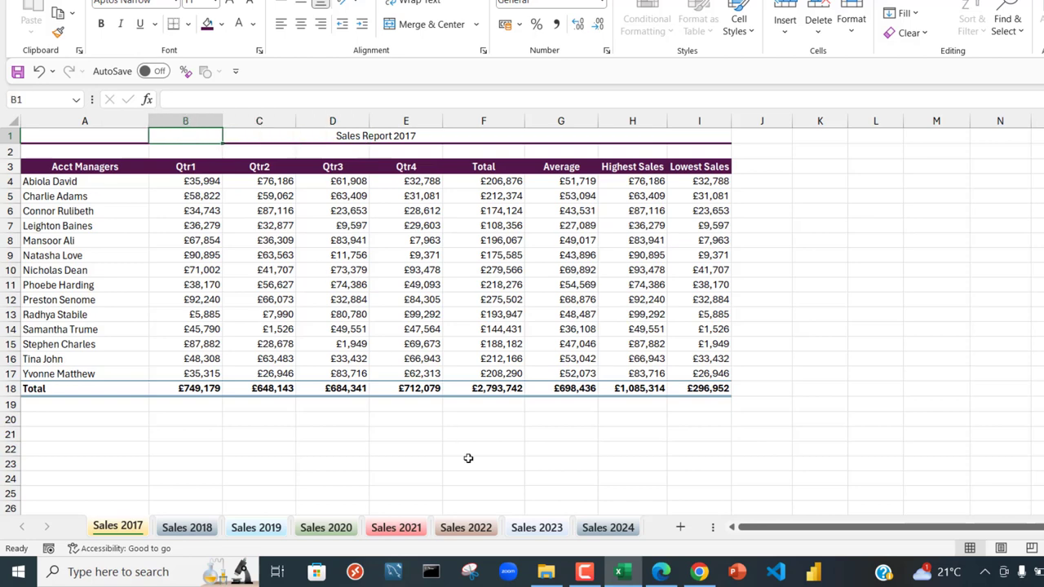
Ungroup the year sheets and step through Sales 2021 to Sales 2024
{"action": "right_click", "coordinate": [475, 527]}
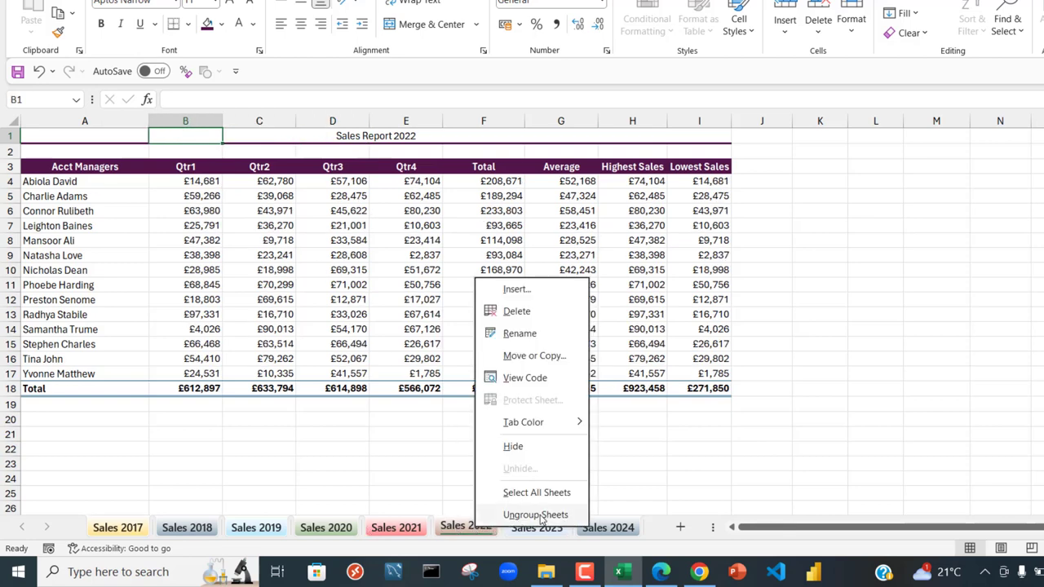
{"action": "left_click", "coordinate": [325, 529]}
{"action": "left_click", "coordinate": [391, 528]}
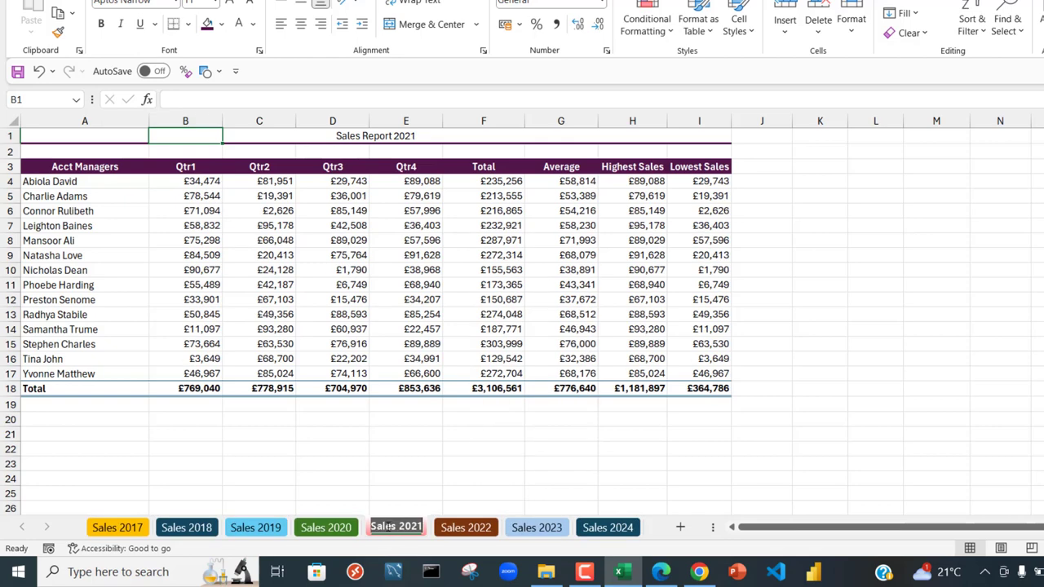
{"action": "left_click", "coordinate": [461, 530]}
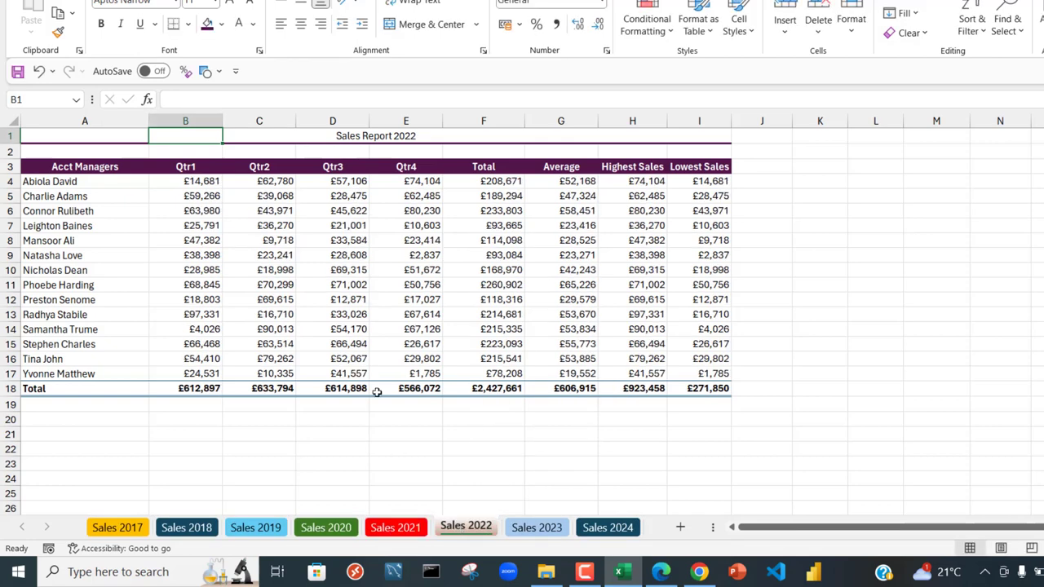
{"action": "left_click", "coordinate": [536, 528]}
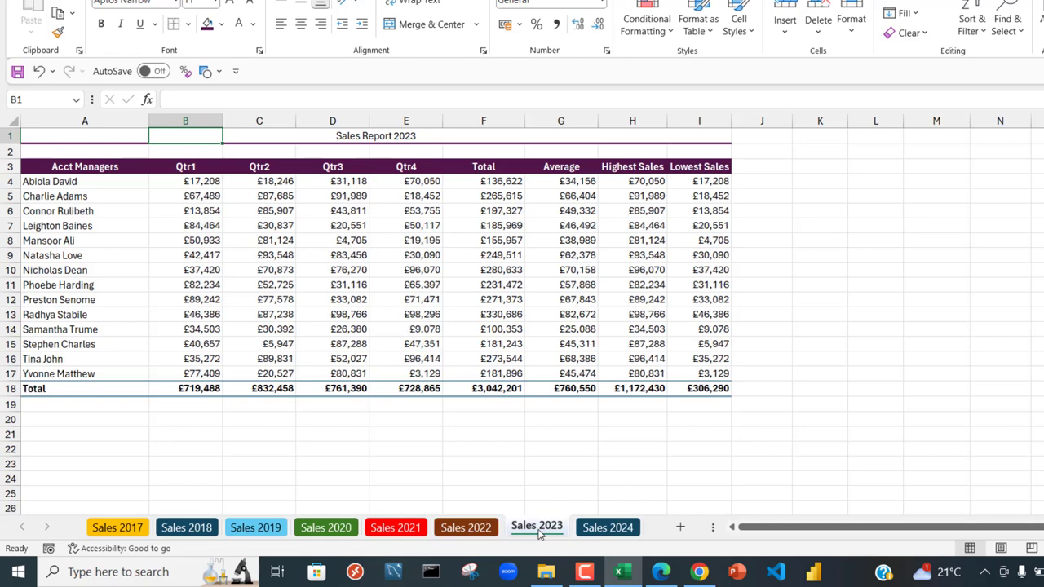
{"action": "left_click", "coordinate": [603, 528]}
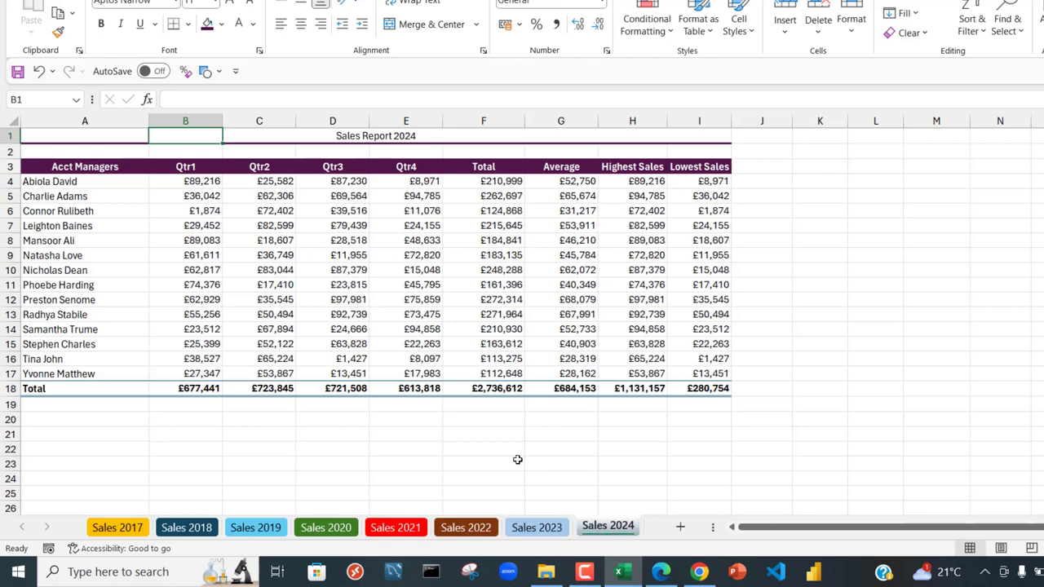
Inspect cells A1 to I1 on Sales 2024 to verify the centred title and border
{"action": "left_click", "coordinate": [407, 135]}
{"action": "left_click", "coordinate": [484, 136]}
{"action": "left_click", "coordinate": [568, 132]}
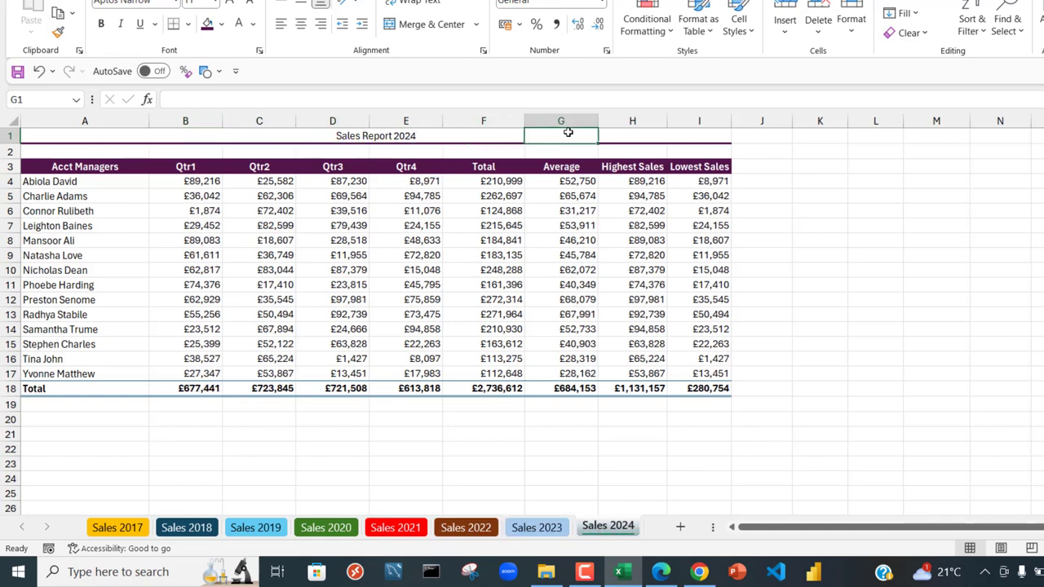
{"action": "left_click", "coordinate": [626, 131]}
{"action": "left_click", "coordinate": [709, 132]}
{"action": "left_click", "coordinate": [536, 133]}
{"action": "left_click", "coordinate": [494, 133]}
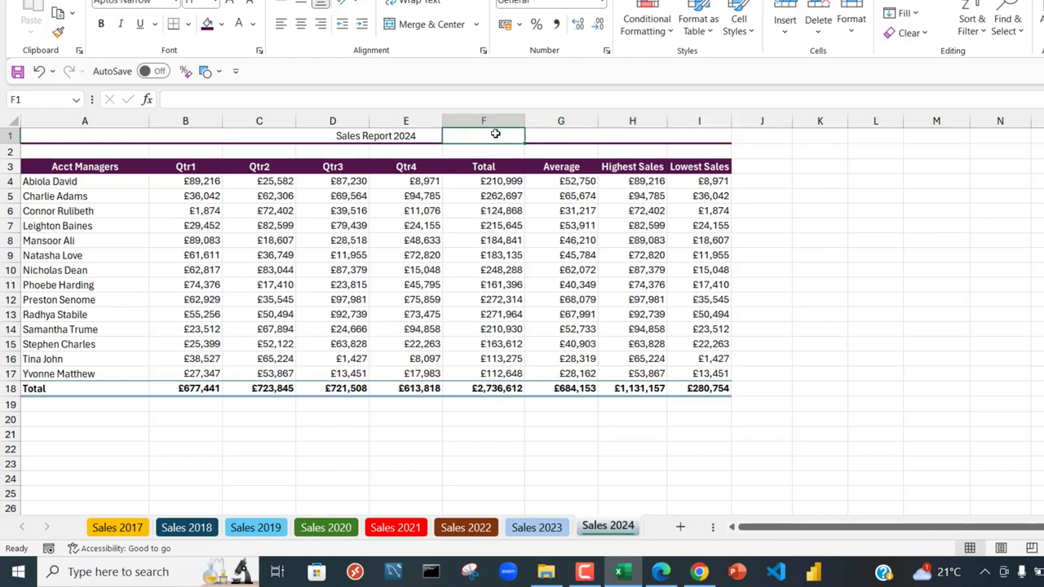
{"action": "left_click", "coordinate": [99, 134]}
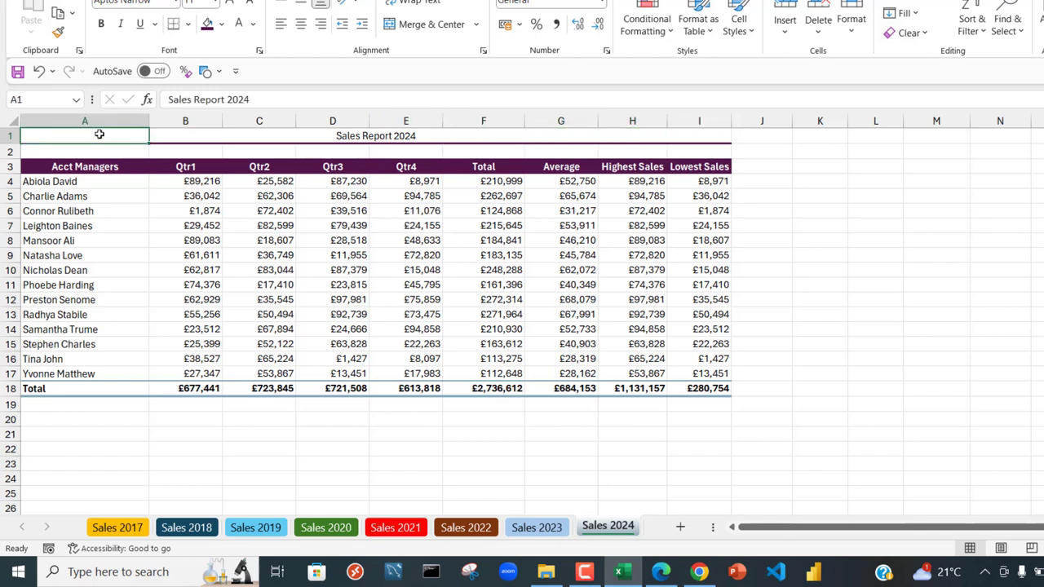
Verify the Sales Report 2018 title spans A1:I1 on Sales 2018, then select E3
{"action": "left_click", "coordinate": [178, 530]}
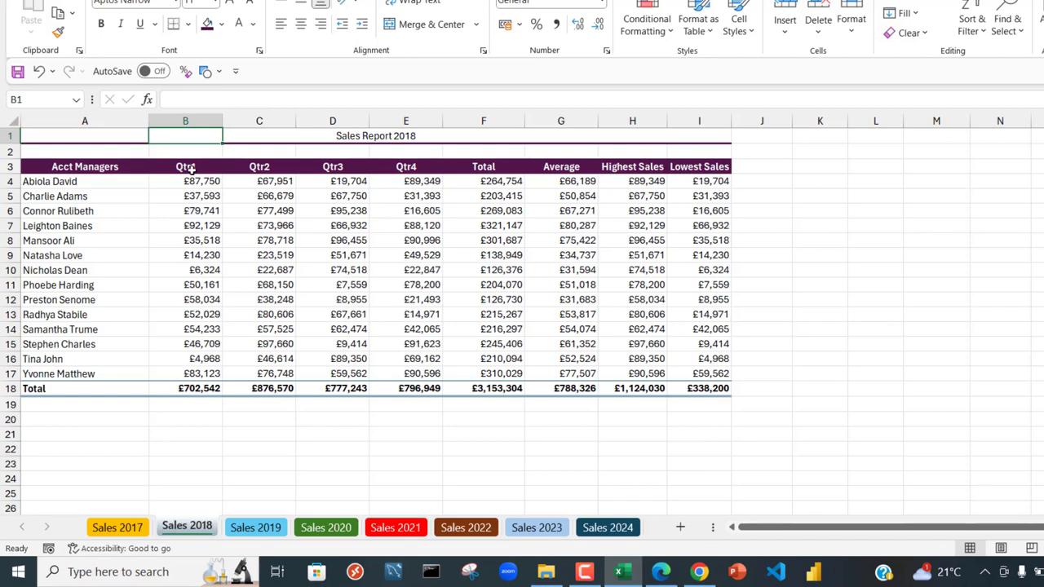
{"action": "left_click", "coordinate": [102, 136]}
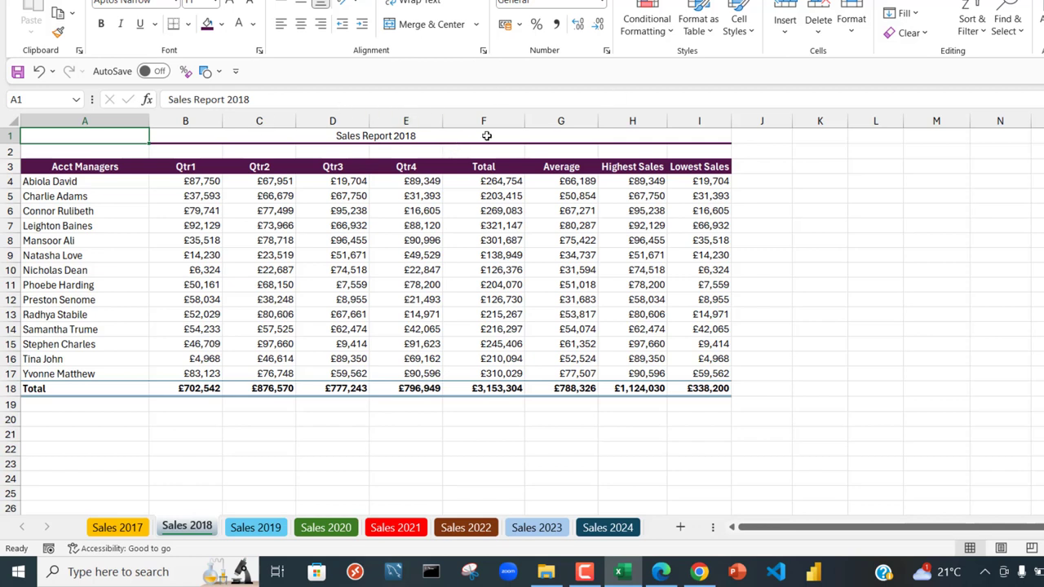
{"action": "left_click", "coordinate": [487, 136]}
{"action": "left_click", "coordinate": [566, 137]}
{"action": "left_click", "coordinate": [647, 134]}
{"action": "left_click", "coordinate": [694, 135]}
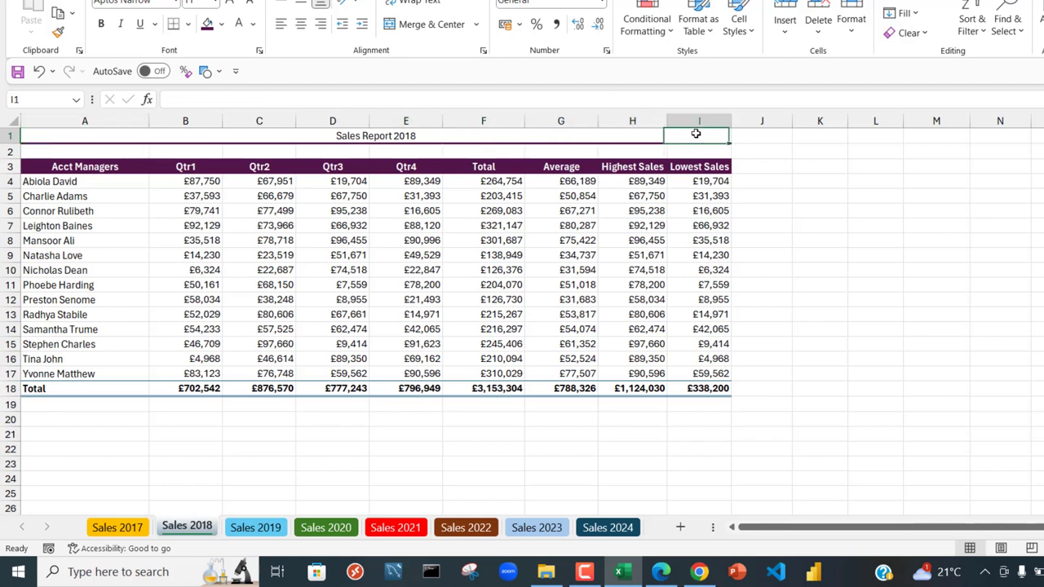
{"action": "left_click", "coordinate": [415, 166]}
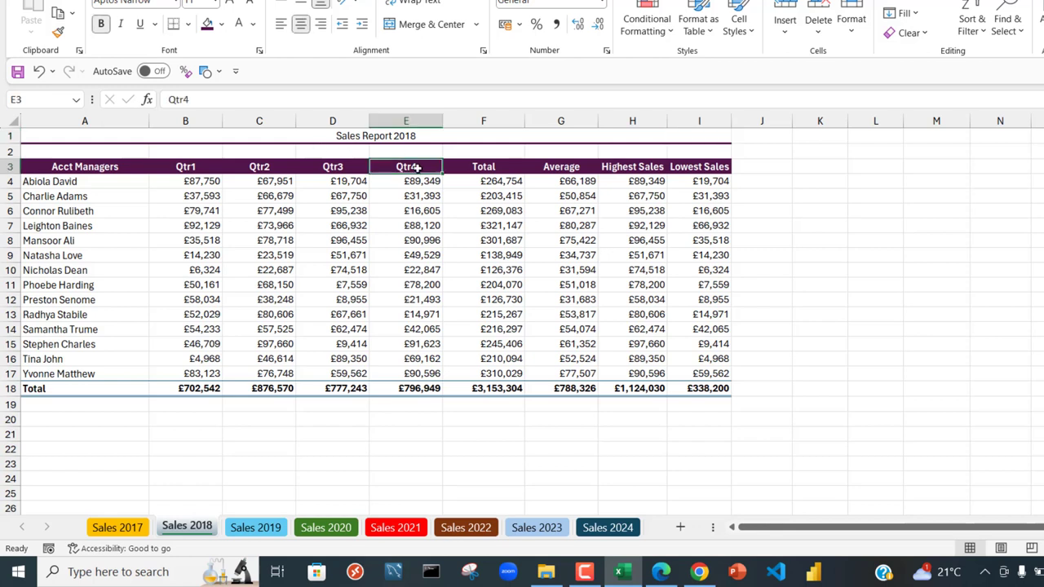